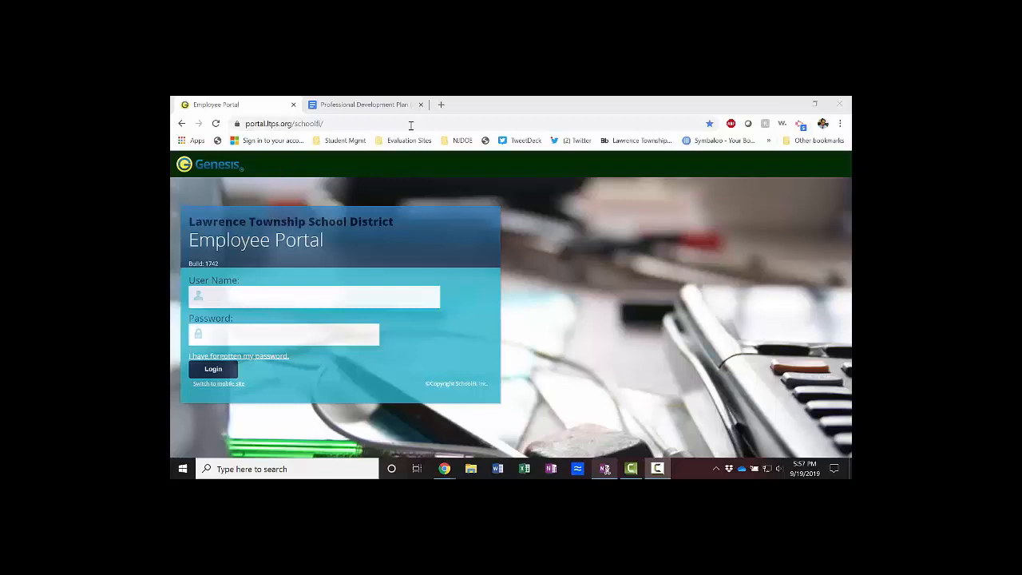
- Switch to the Professional Development Plan (PDP) outline in Google Docs
click(379, 109)
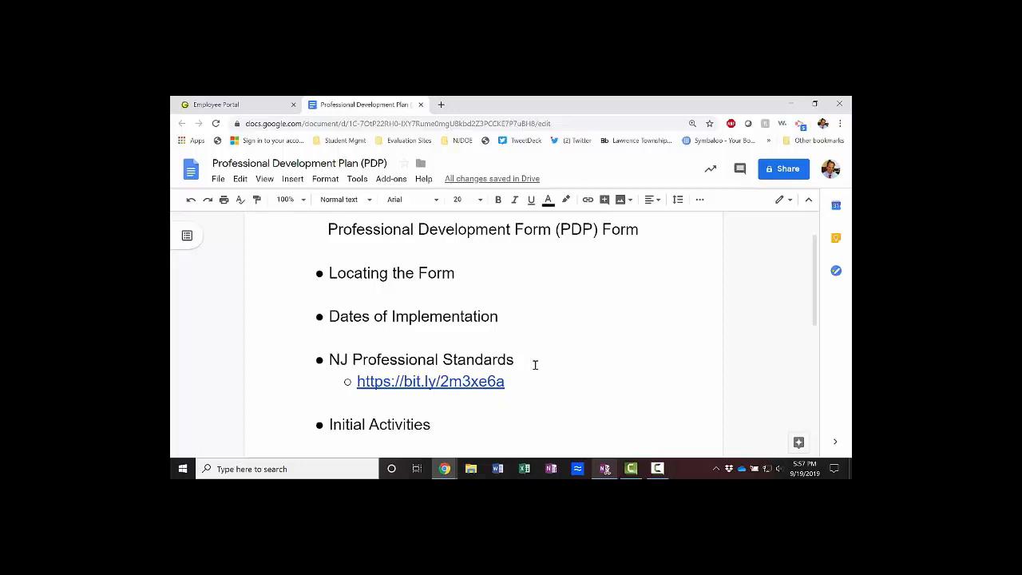
- Return to the Lawrence Township Employee Portal login page tab
click(264, 104)
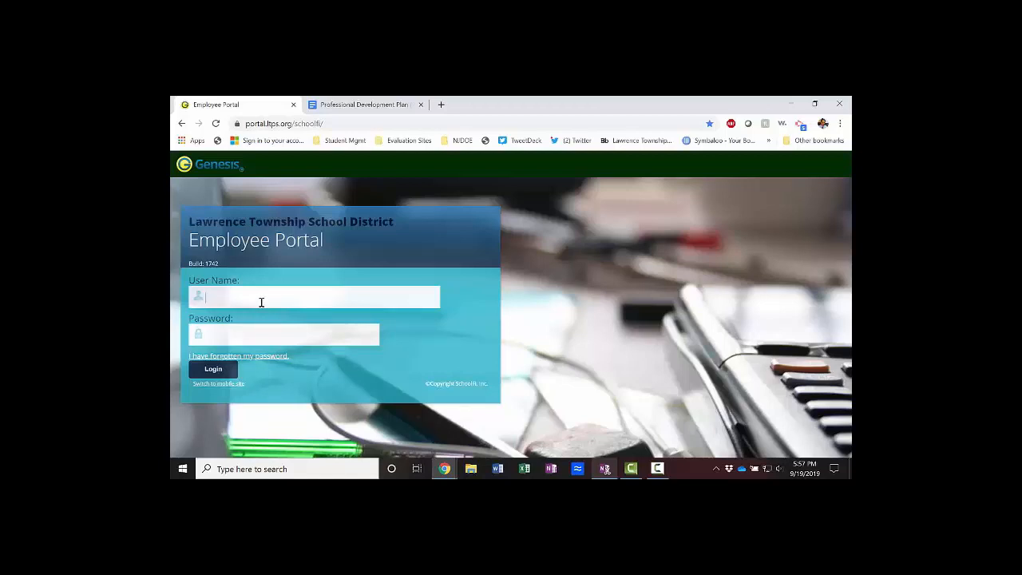
- Log in with the account e-mail and password, then open Professional Development's 2019-20 PD Plans list
key(Tab)
text(••••••••••)
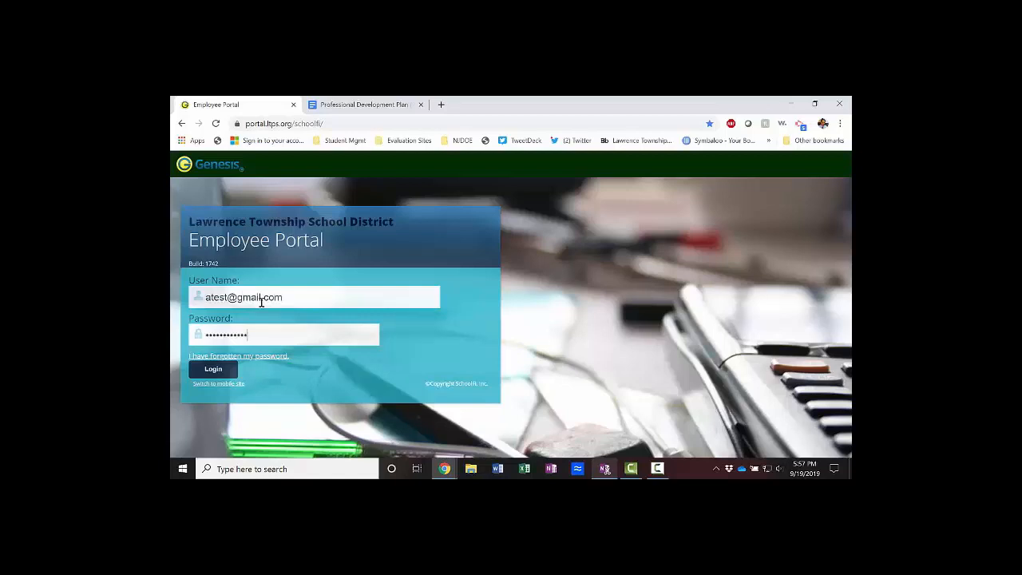
key(Return)
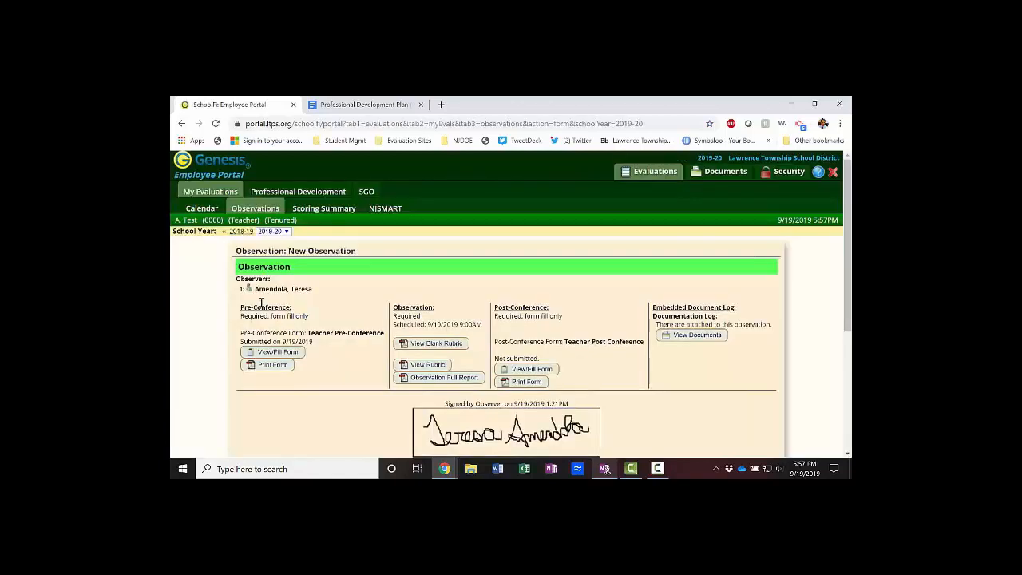
click(300, 193)
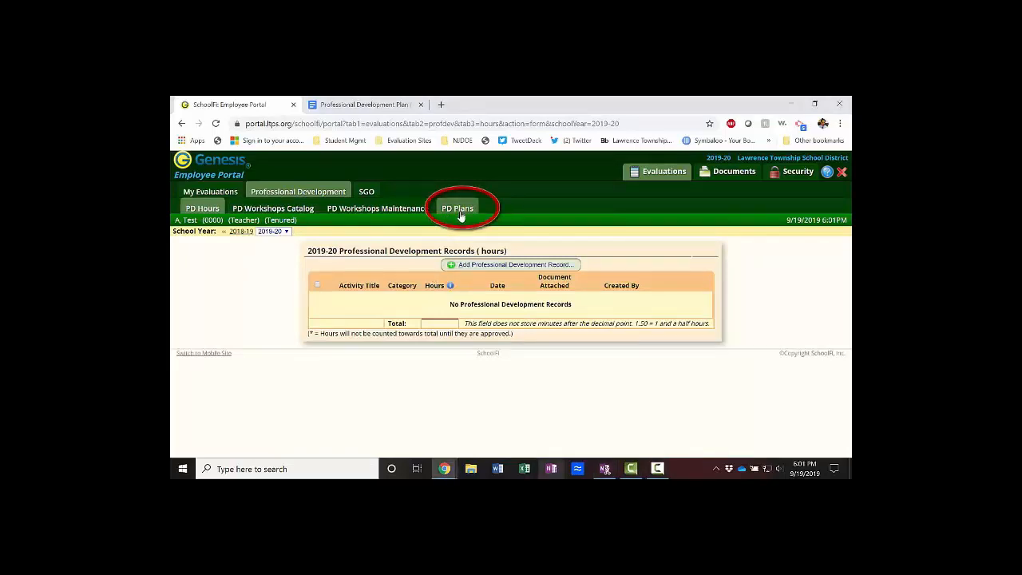
click(460, 214)
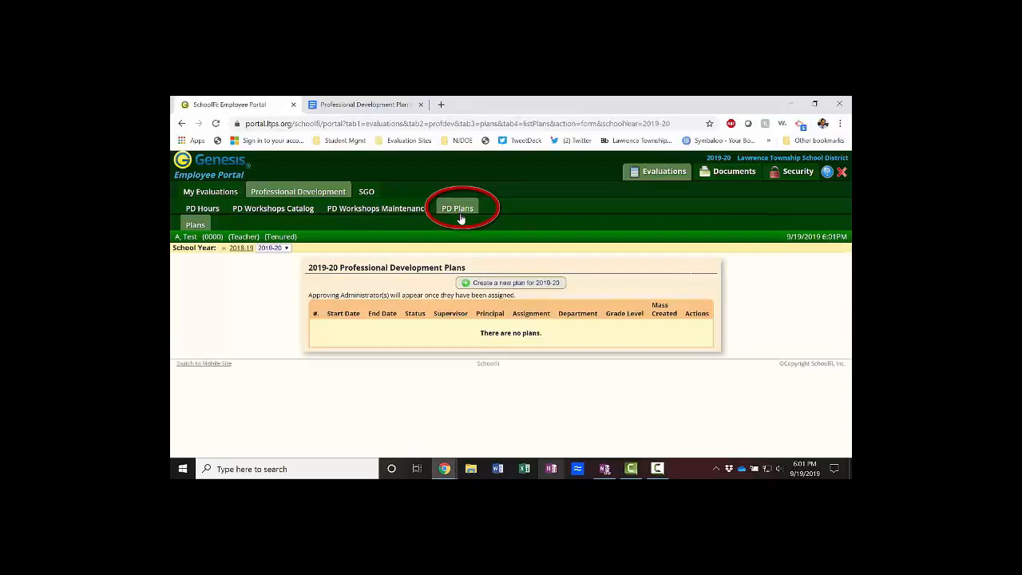
- Create a new 2019-20 Teacher PD plan, leaving the dates at the school-year defaults
click(492, 287)
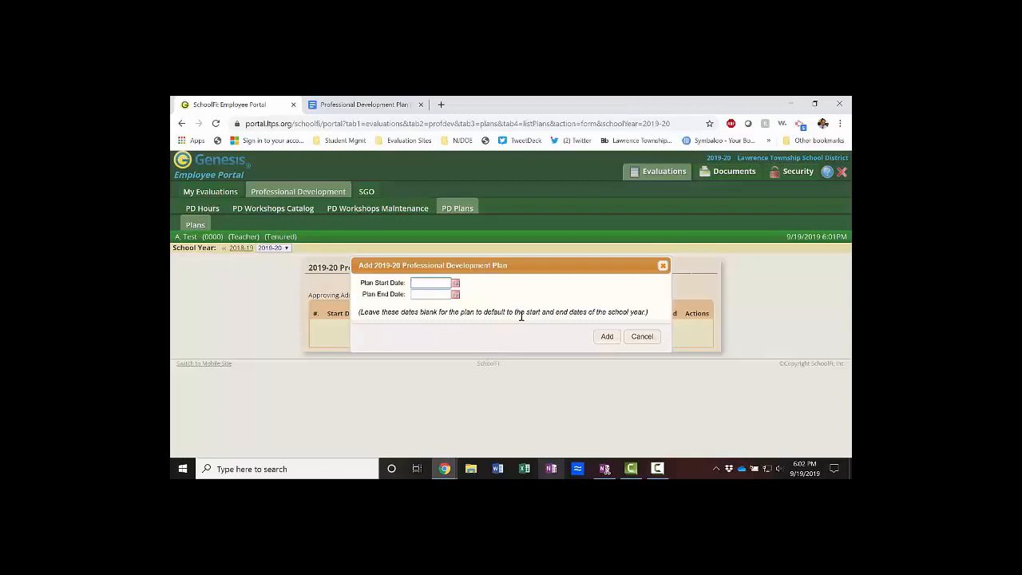
click(607, 336)
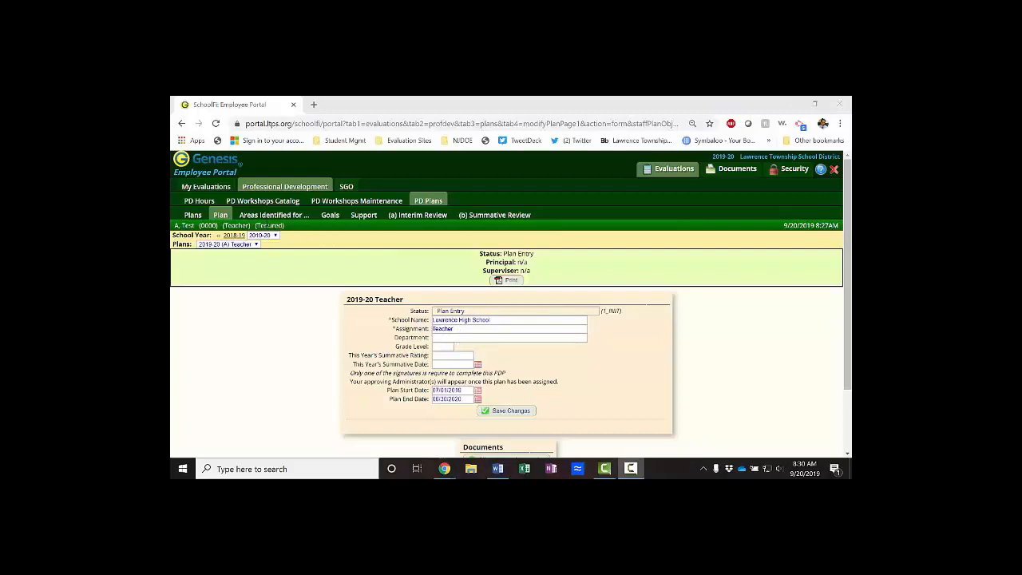
- Enter development areas Content knowledge and Instructional strategies, with standards 6, 7, 8 as rationale
click(269, 218)
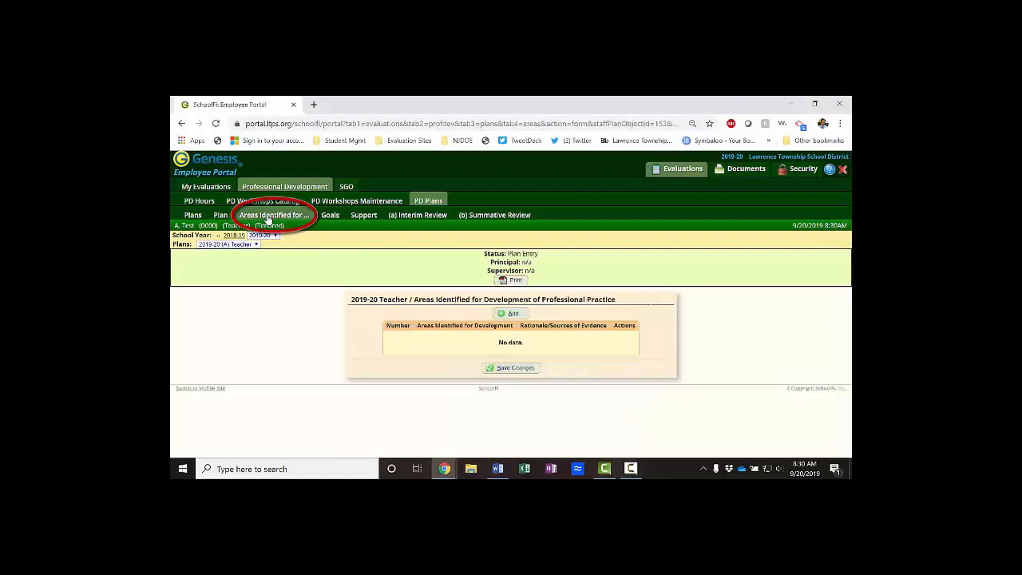
click(512, 315)
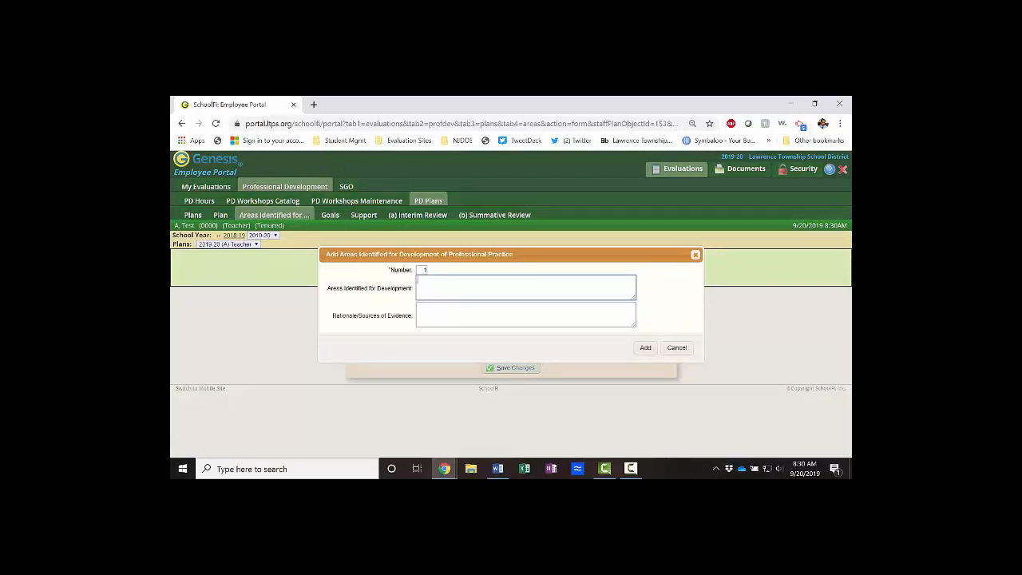
key(alt+Tab)
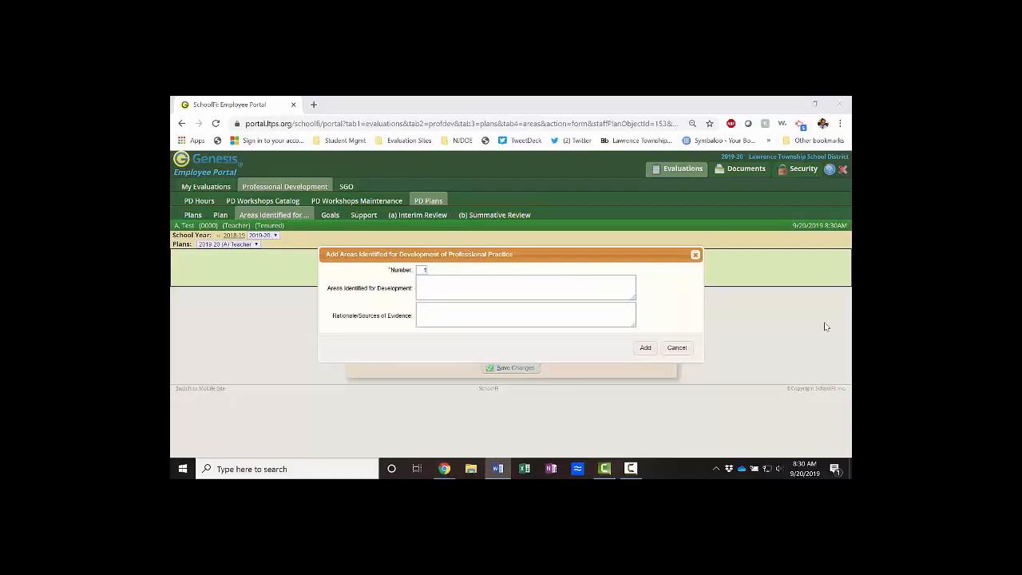
click(544, 283)
text(Content knowledge Instructional strategies)
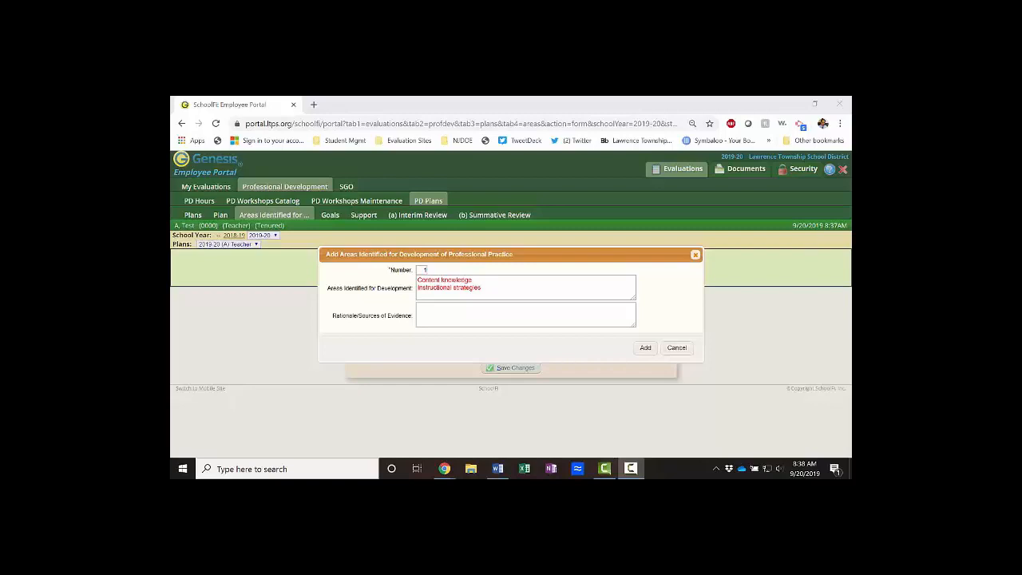
click(431, 317)
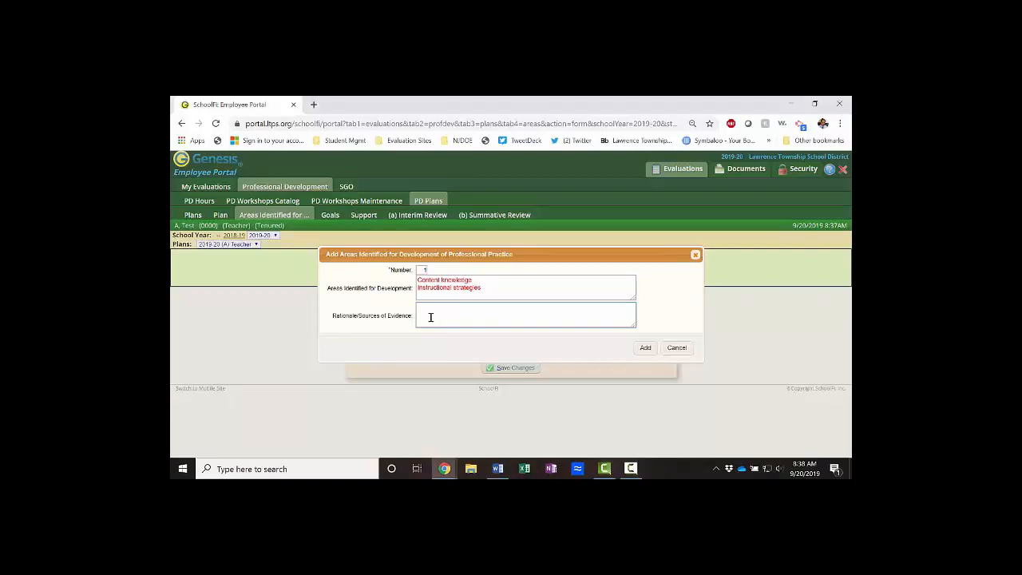
key(ctrl+v)
scroll(431, 317, up, 1)
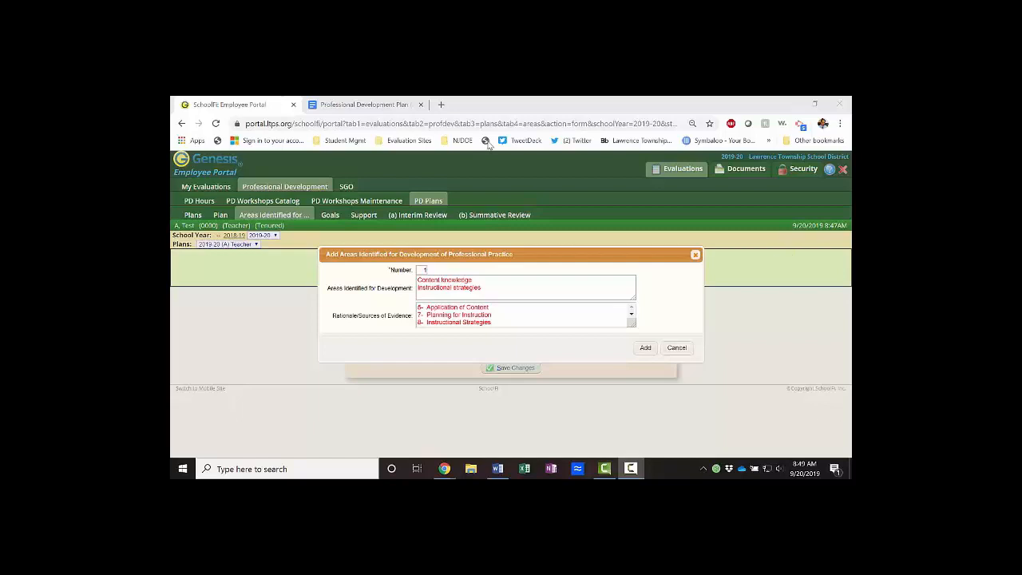
click(370, 104)
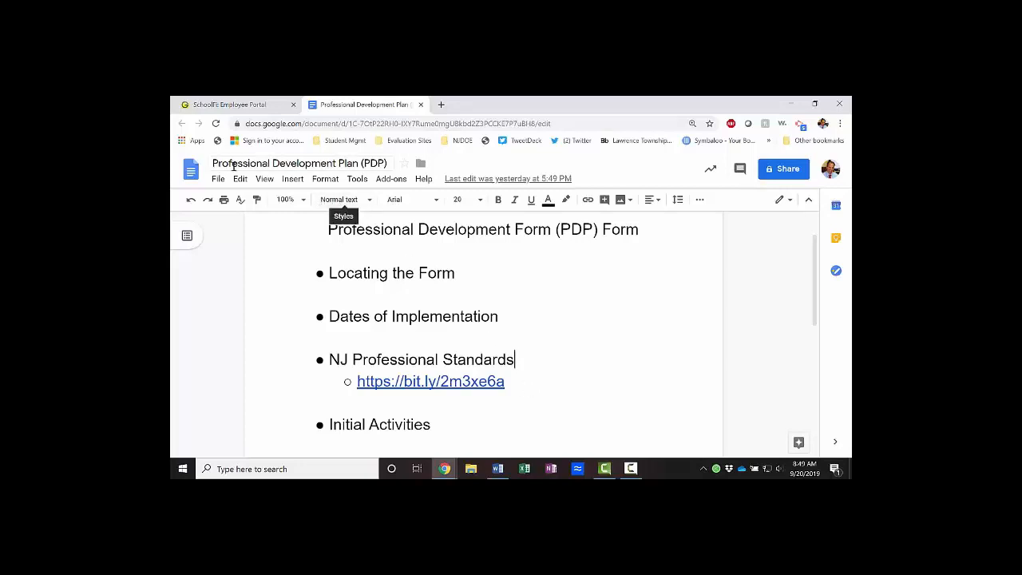
click(241, 105)
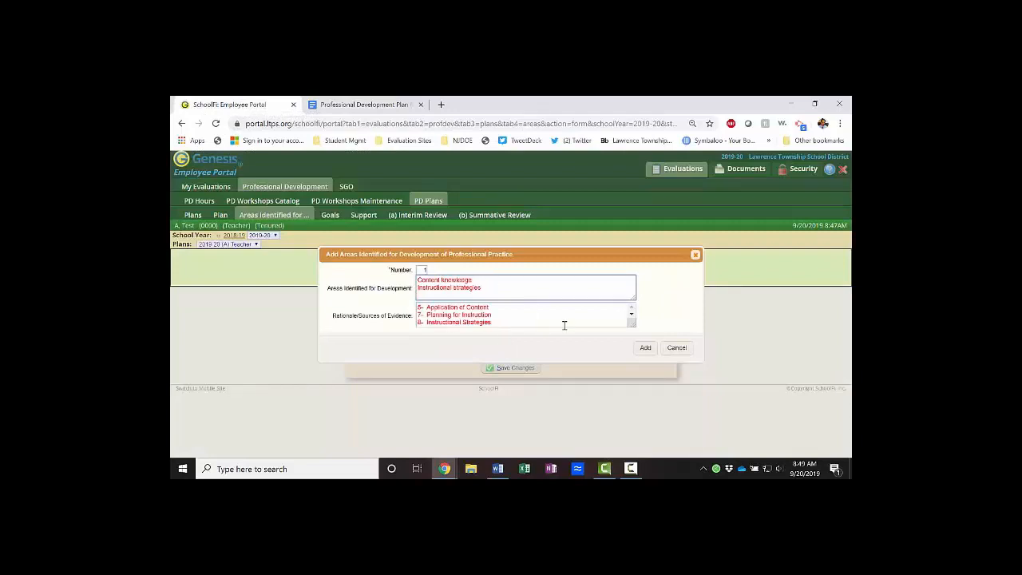
- Add area 1 with Content knowledge, Instructional strategies and standards 6, 7, 8 to the plan
click(645, 348)
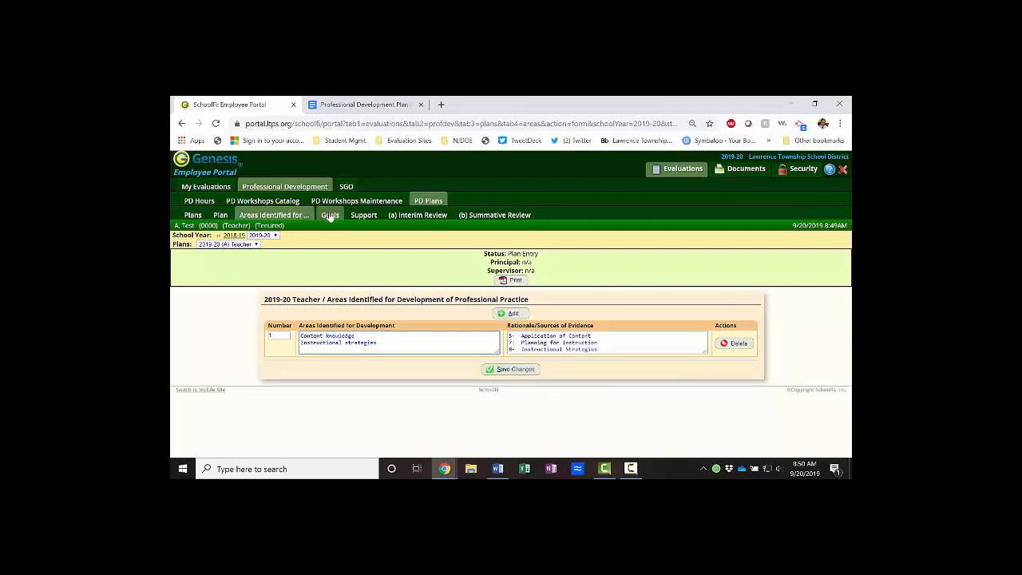
- Open an empty Add Goals form for goal 1 from the plan's Goals list
click(333, 219)
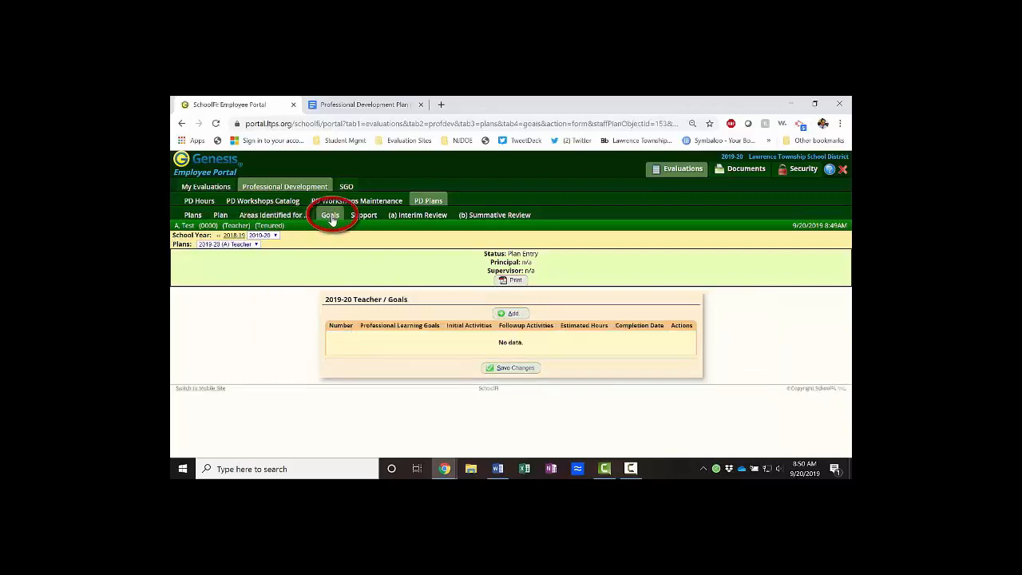
click(498, 314)
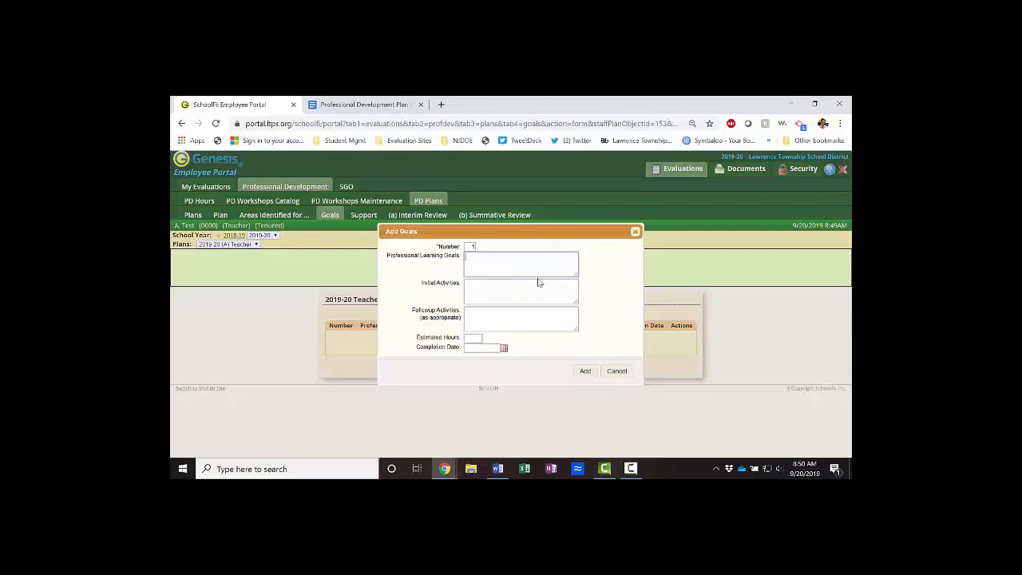
- Paste the May 2020 goal on hands-on strategies for geometry classes into Professional Learning Goals
click(493, 269)
text(Implement hands on instructional strategies that will be implemented with my geometry classes.)
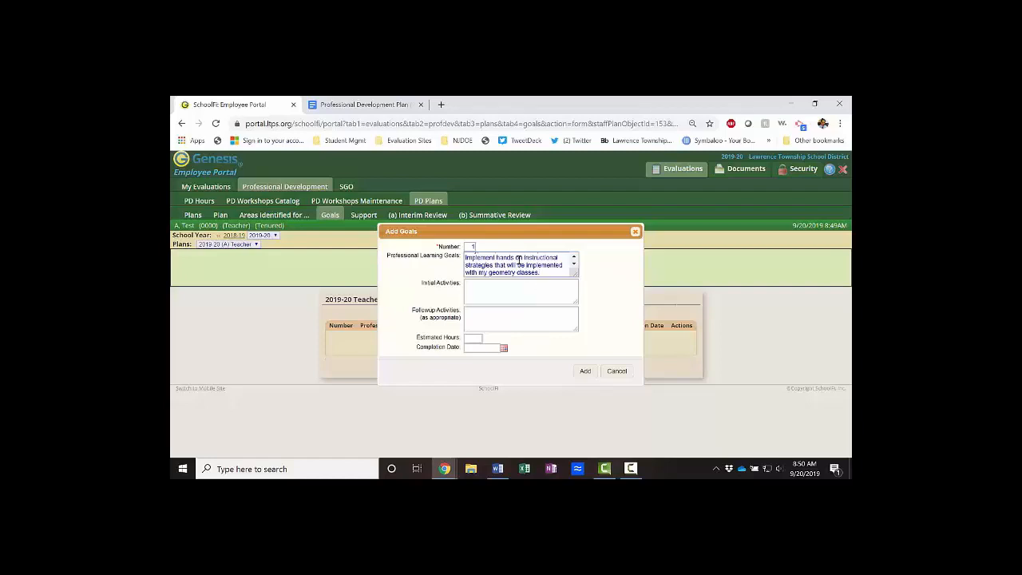
scroll(520, 259, up, 1)
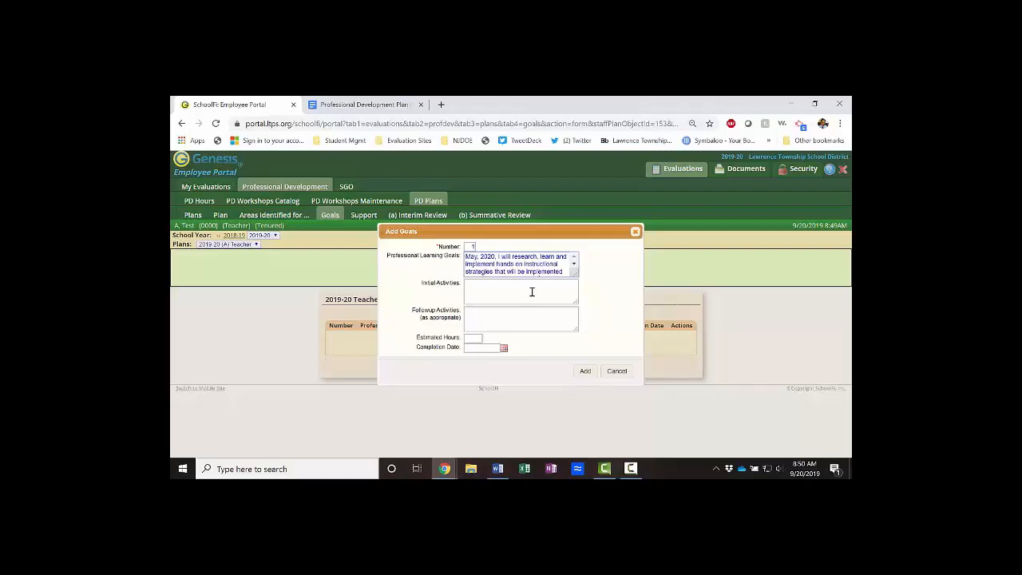
scroll(529, 267, down, 1)
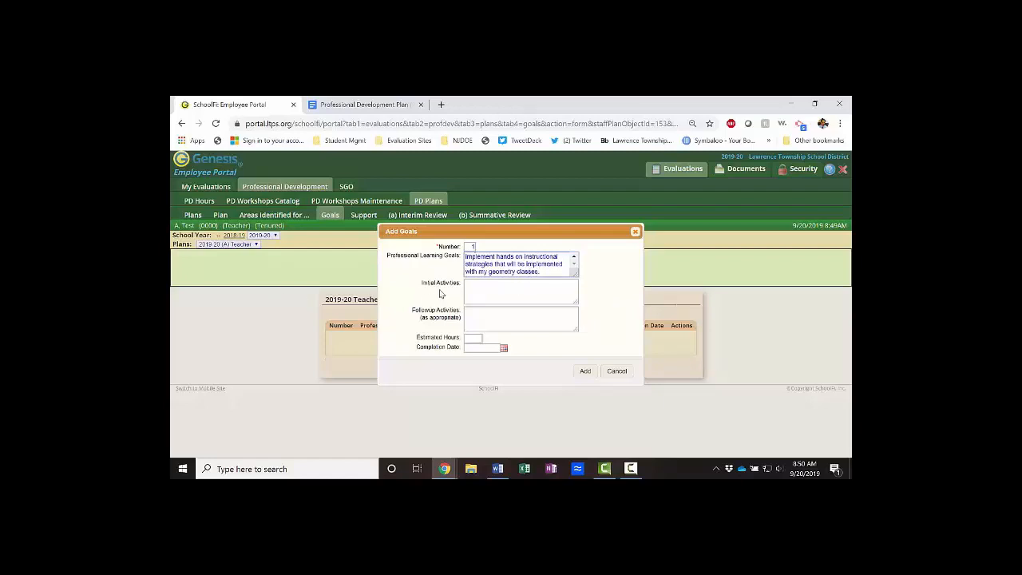
key(alt+Tab)
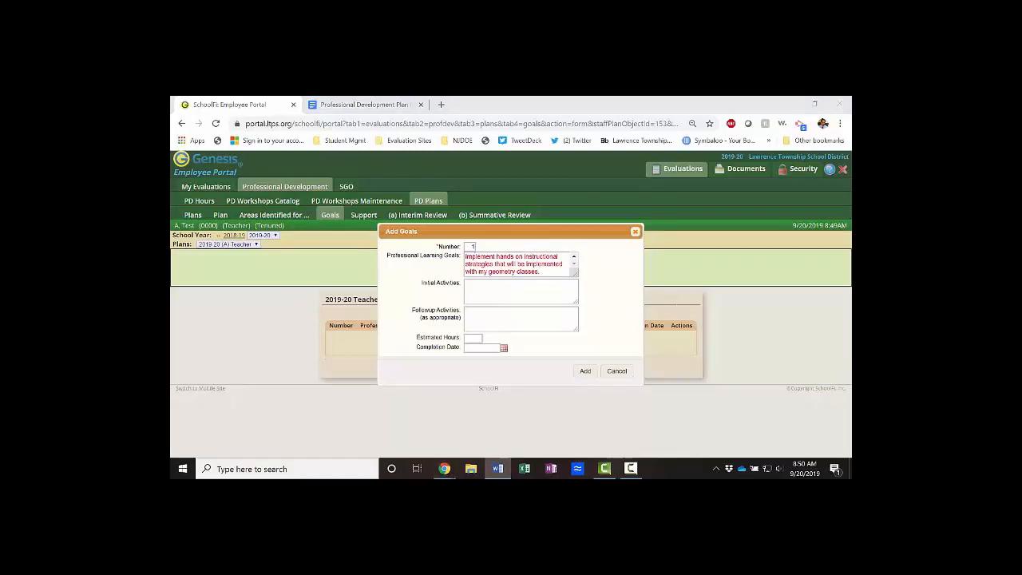
- Fill Initial Activities with professional readings, research, observing colleagues and implementing learned strategies
click(489, 301)
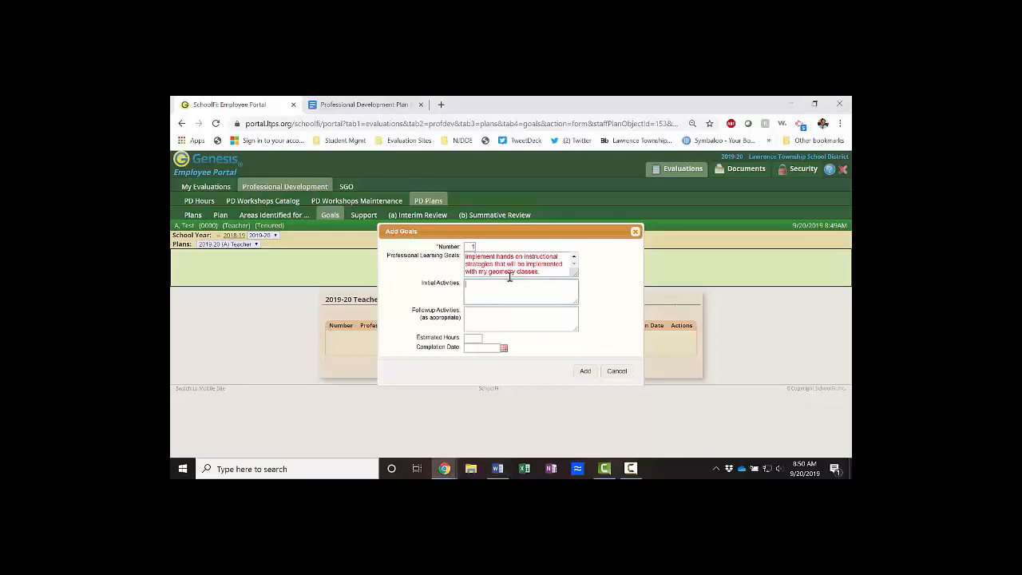
key(ctrl+v)
scroll(534, 272, up, 1)
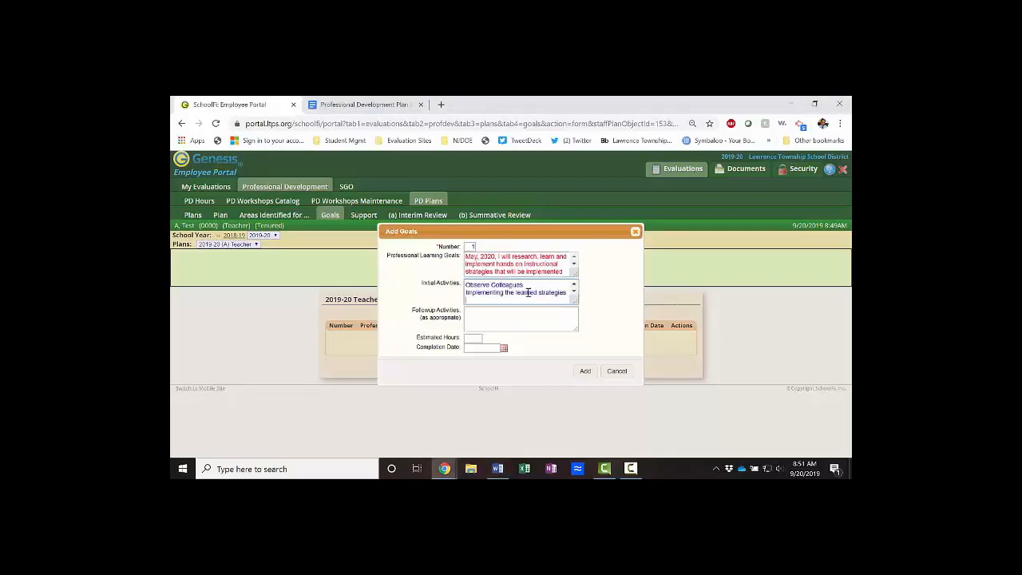
scroll(528, 292, up, 3)
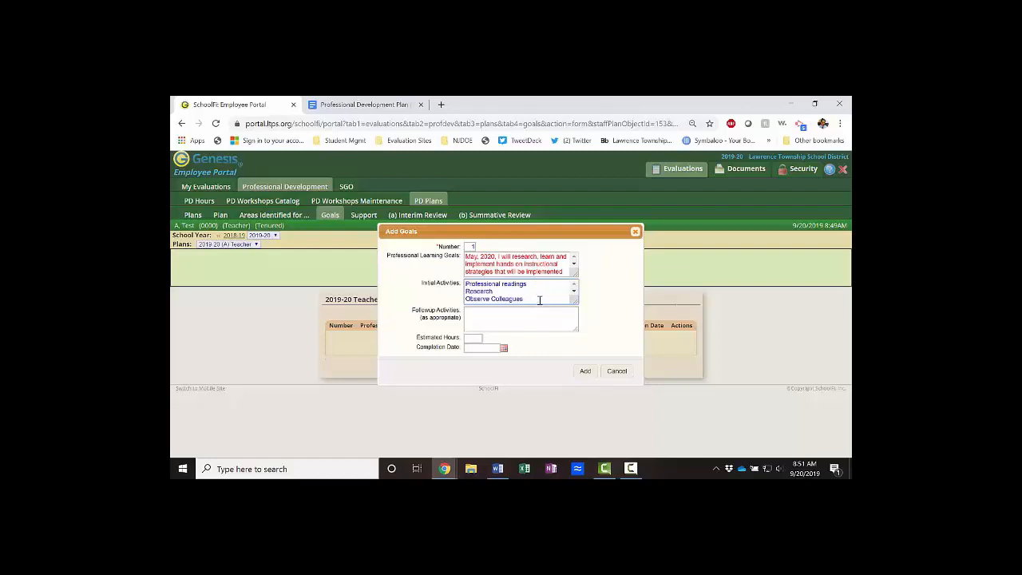
key(Return)
text(Implementing the learned strategies)
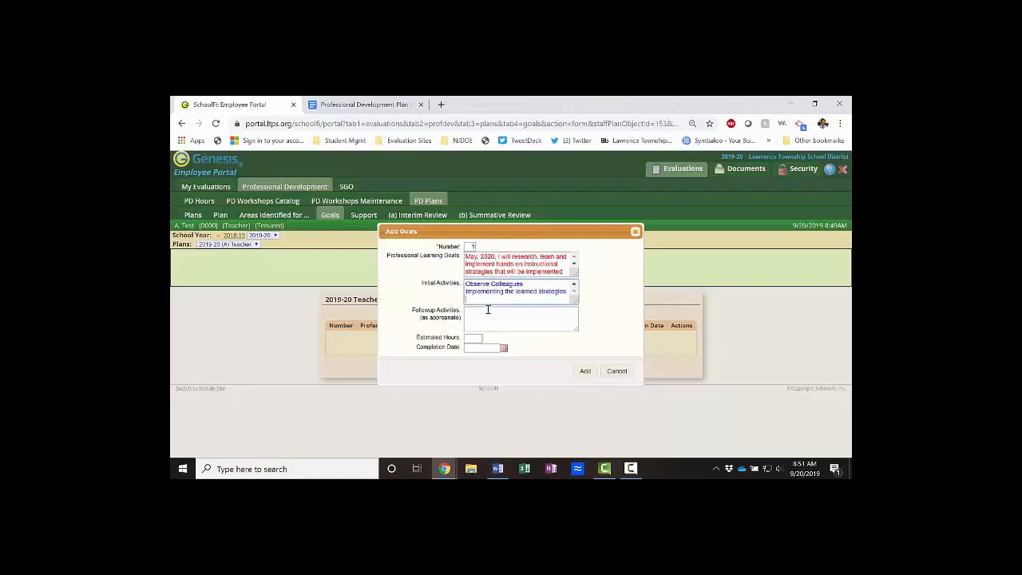
- Add goal 1 with its four activities to the Goals table and save the changes
click(585, 372)
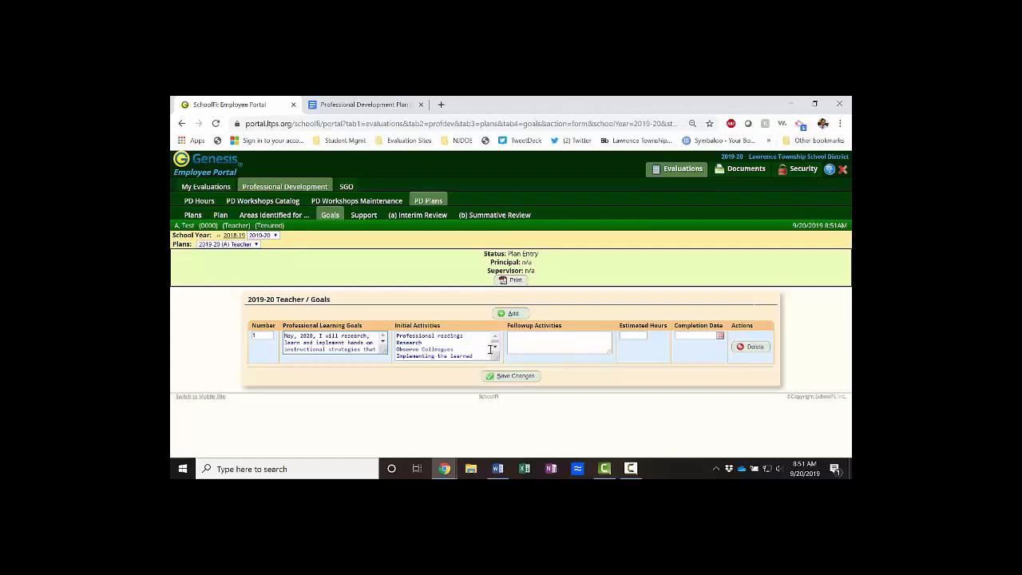
click(559, 341)
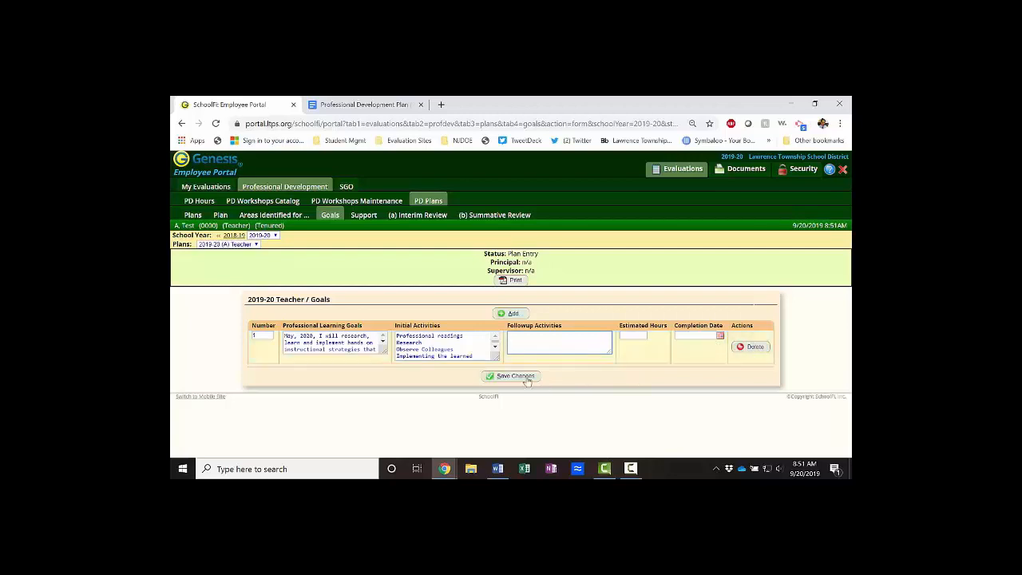
click(515, 376)
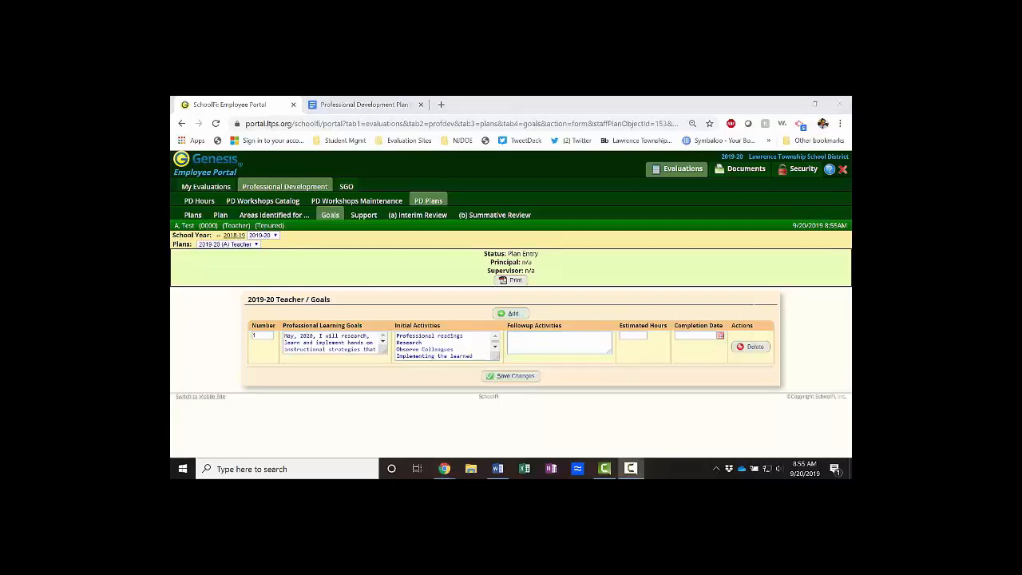
- Add a blank second learning goal to the goals table, then go to the plan's Support page
click(508, 314)
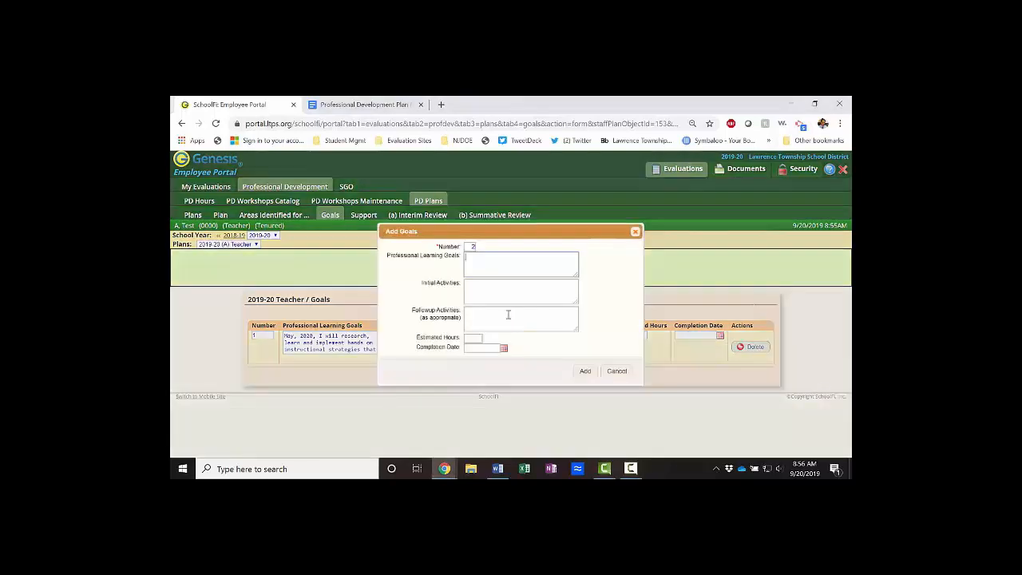
click(492, 263)
click(617, 372)
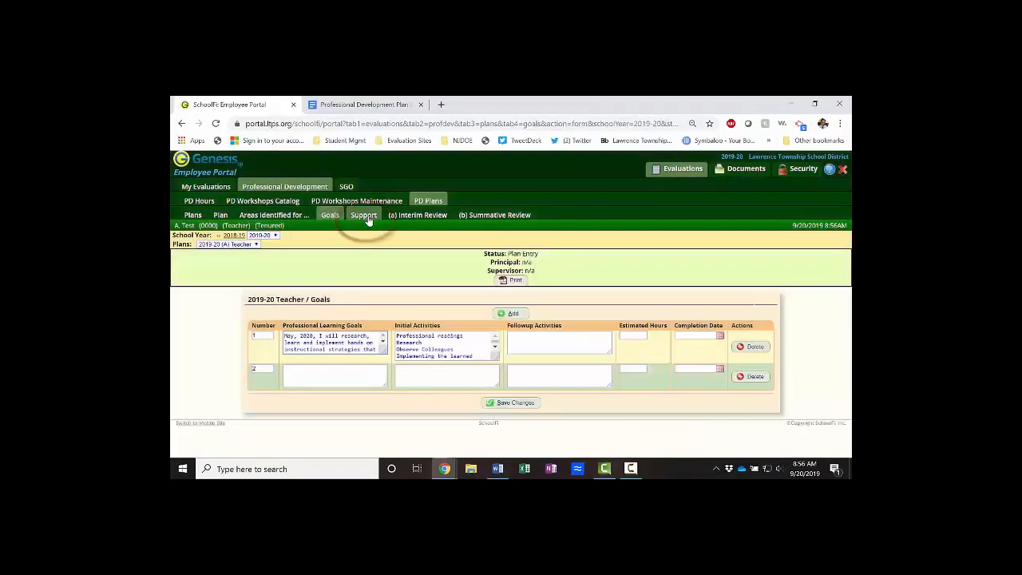
click(366, 219)
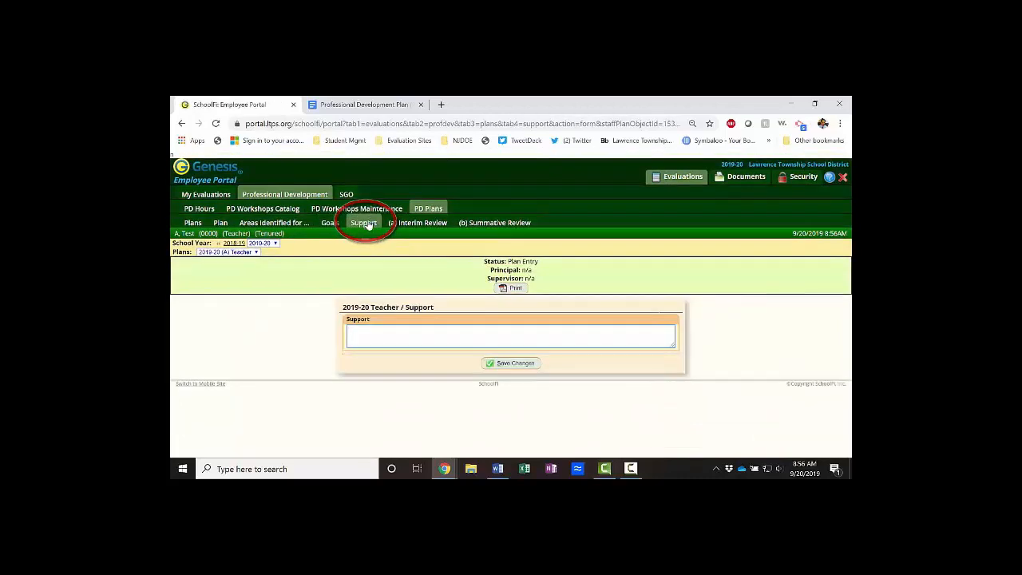
- Save the 2019-20 Teacher plan's Support page with the Support field left blank
click(391, 340)
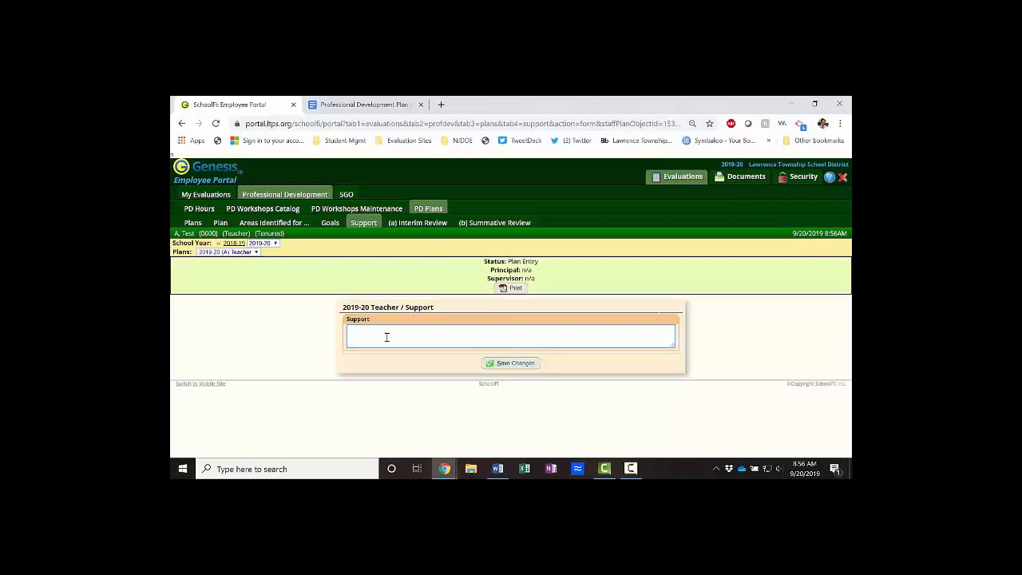
click(502, 365)
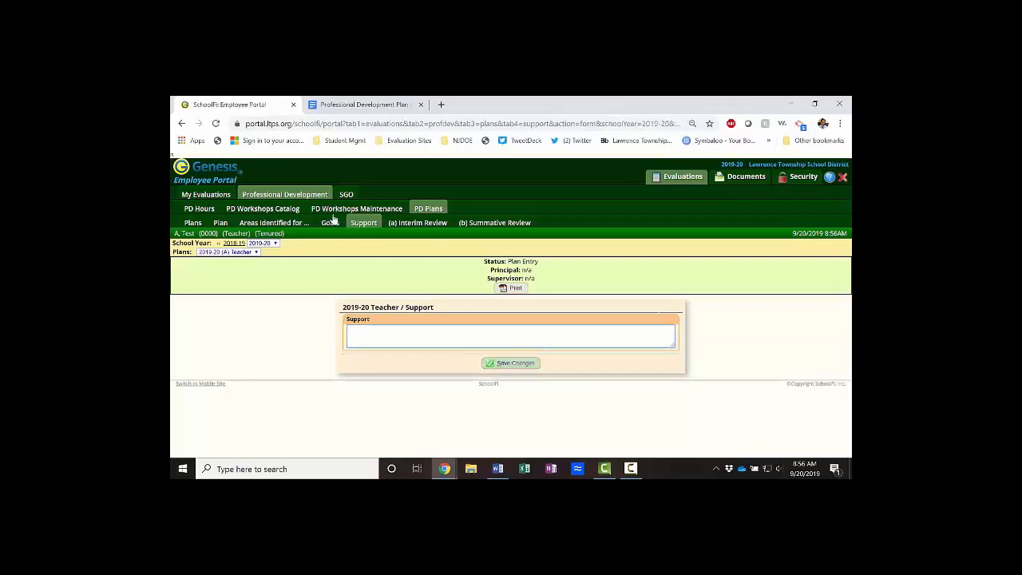